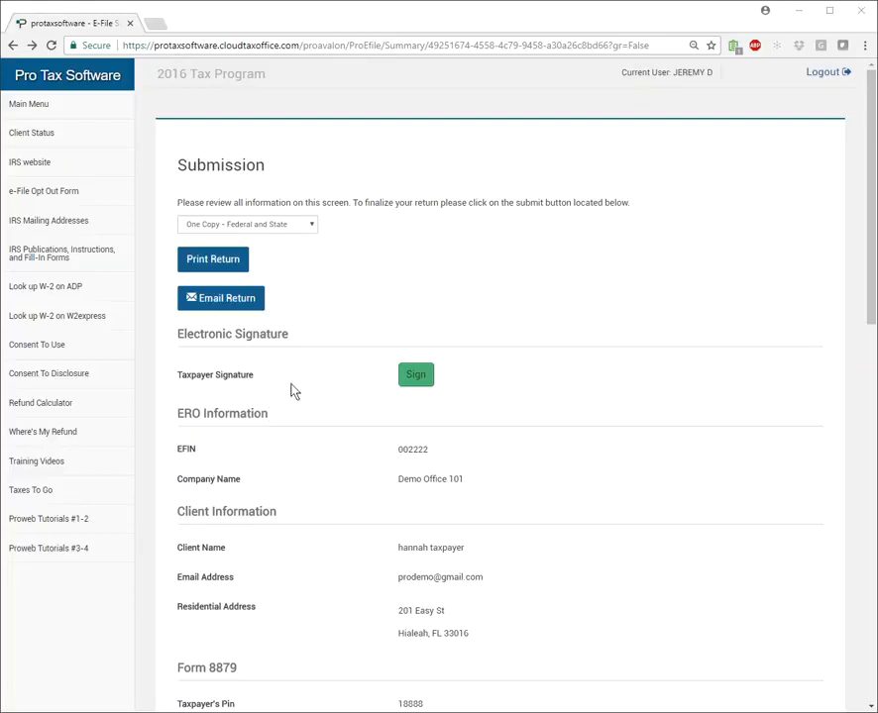
Look through the return's print options and review the submission summary, including client, Form 8879 and fee information.
click(297, 229)
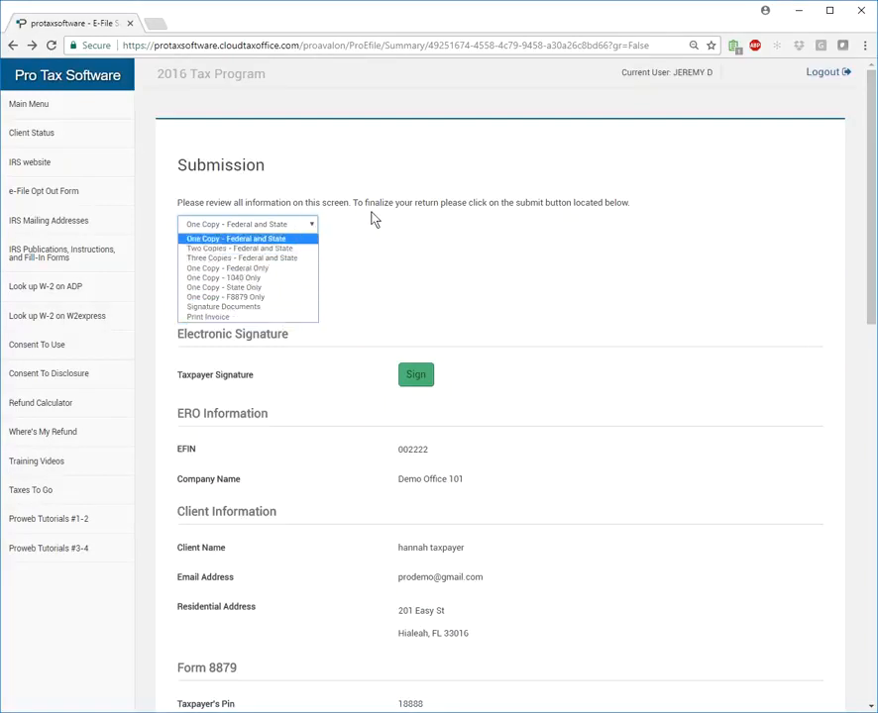
click(375, 233)
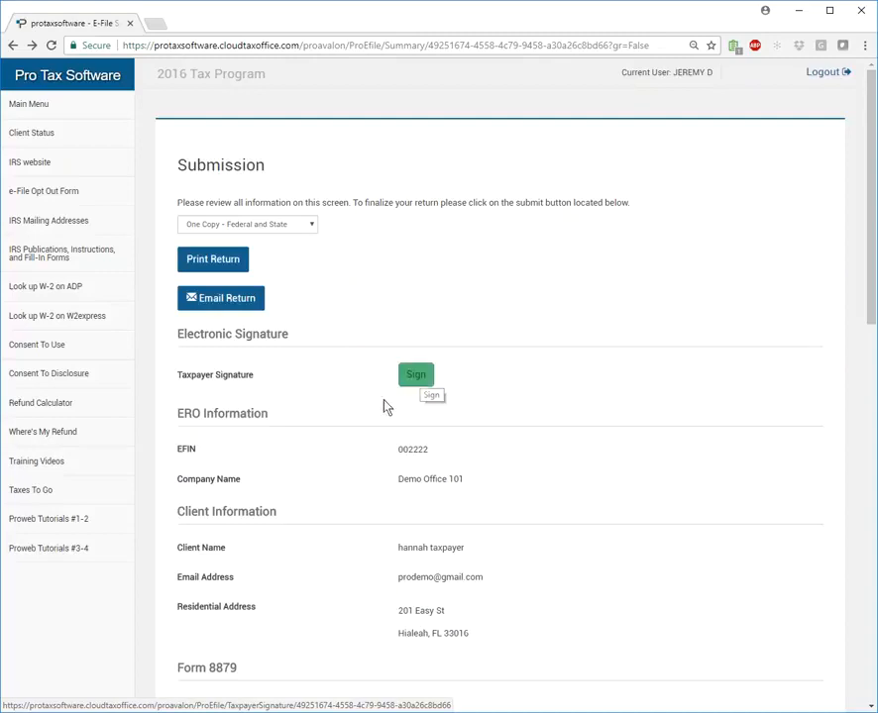
scroll(304, 414, down, 4)
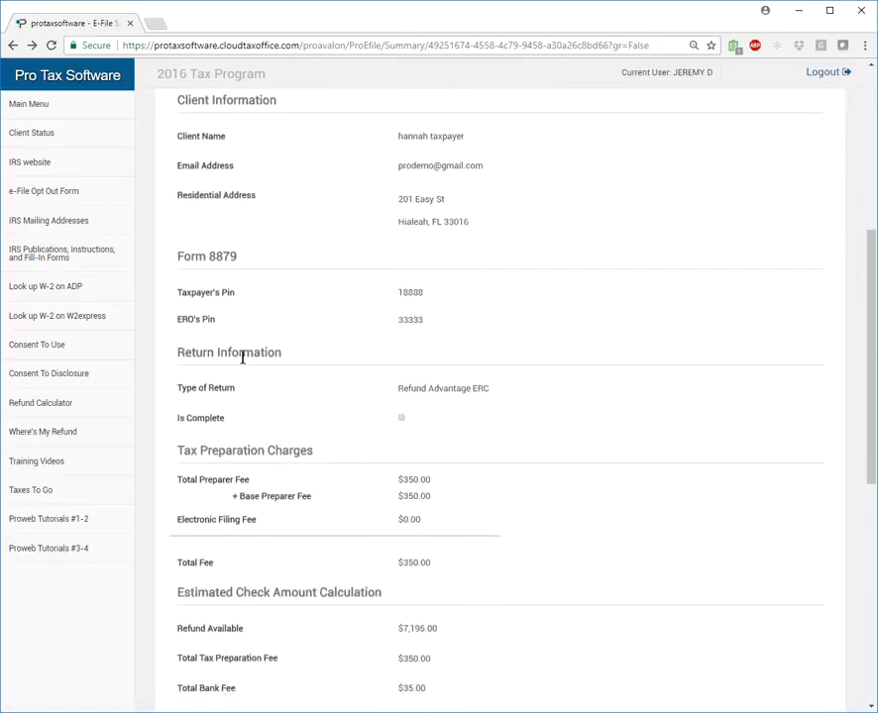
scroll(319, 434, down, 1)
scroll(317, 435, up, 2)
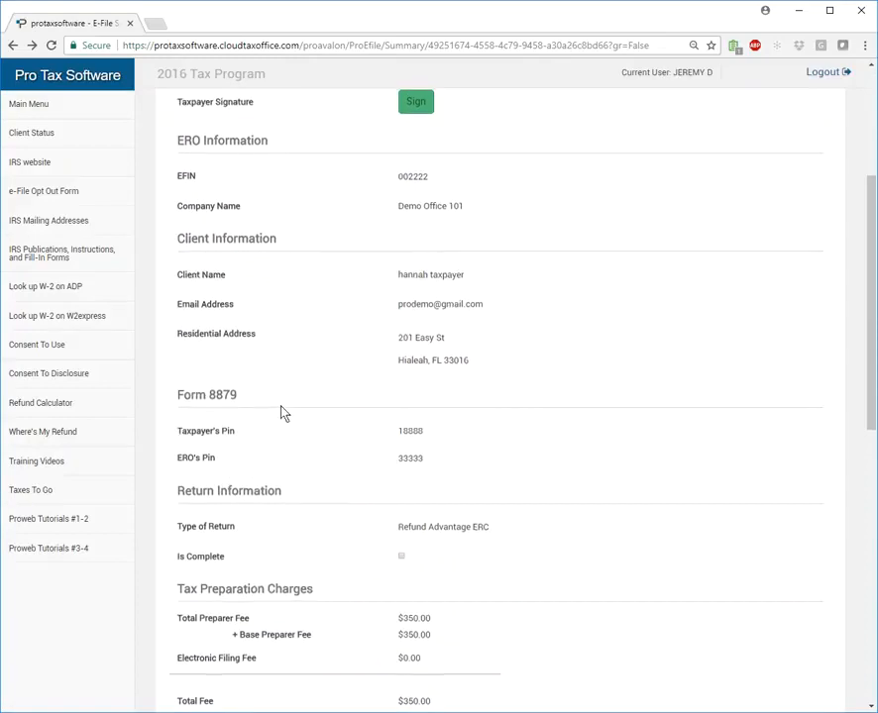
scroll(290, 414, up, 3)
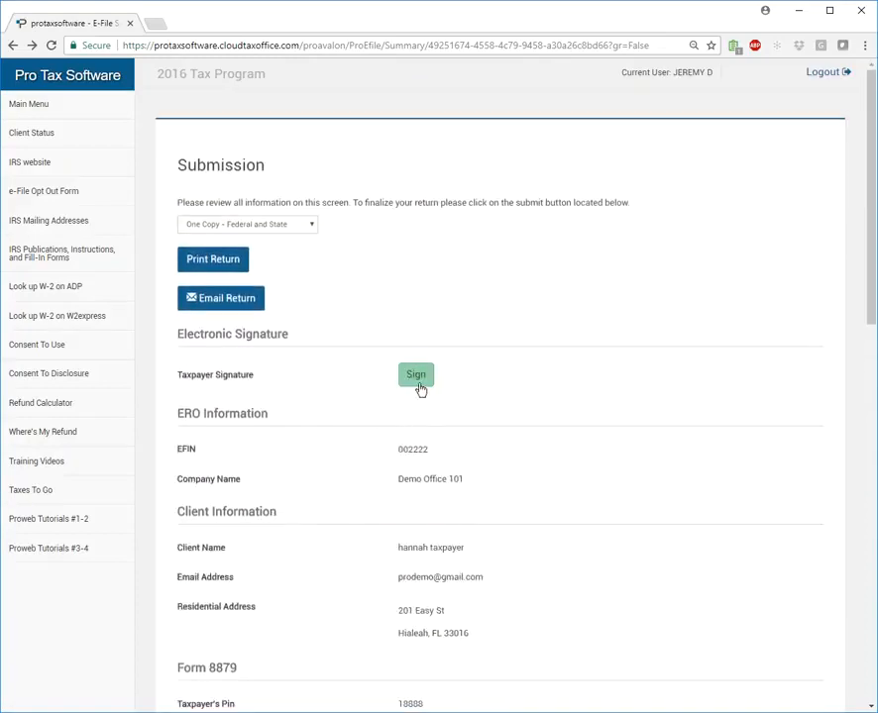
Draw the taxpayer's electronic signature freehand and save it to the return.
click(420, 380)
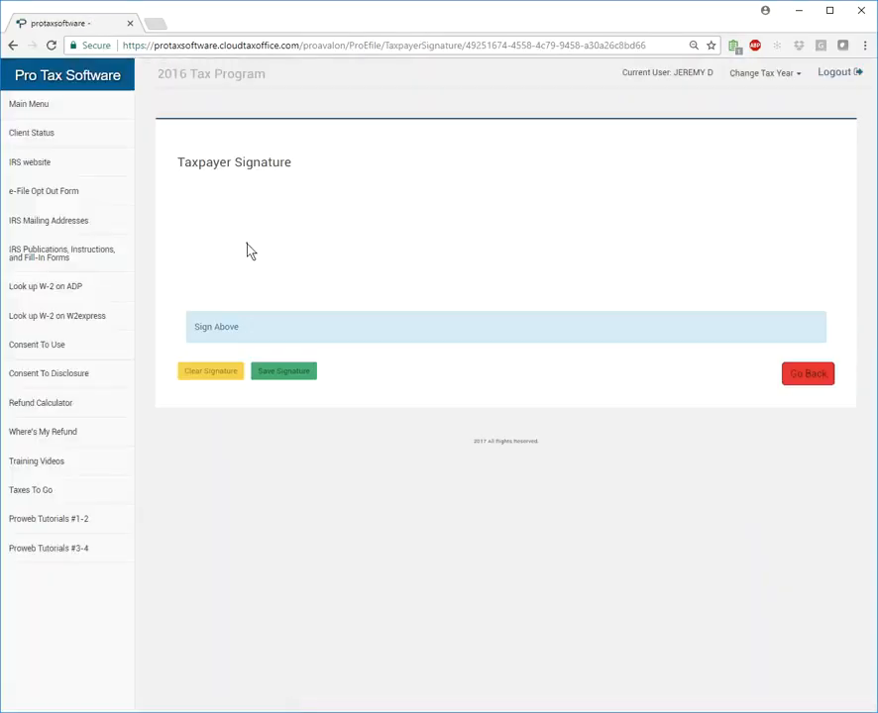
mouse_move(246, 241)
mouse_down()
mouse_move(362, 222)
mouse_move(386, 241)
mouse_move(409, 222)
mouse_move(498, 237)
mouse_up()
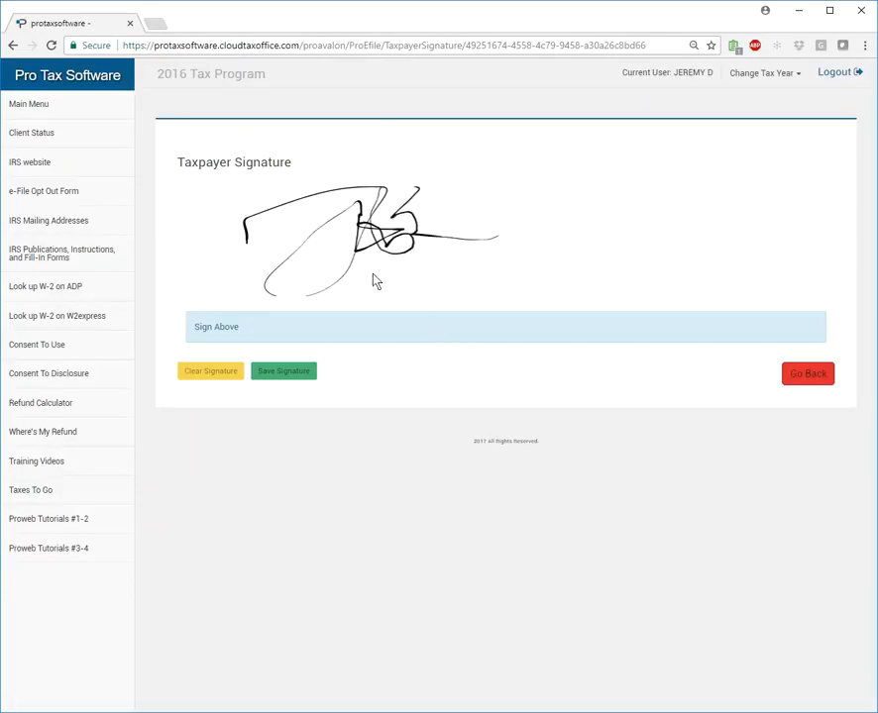
click(275, 378)
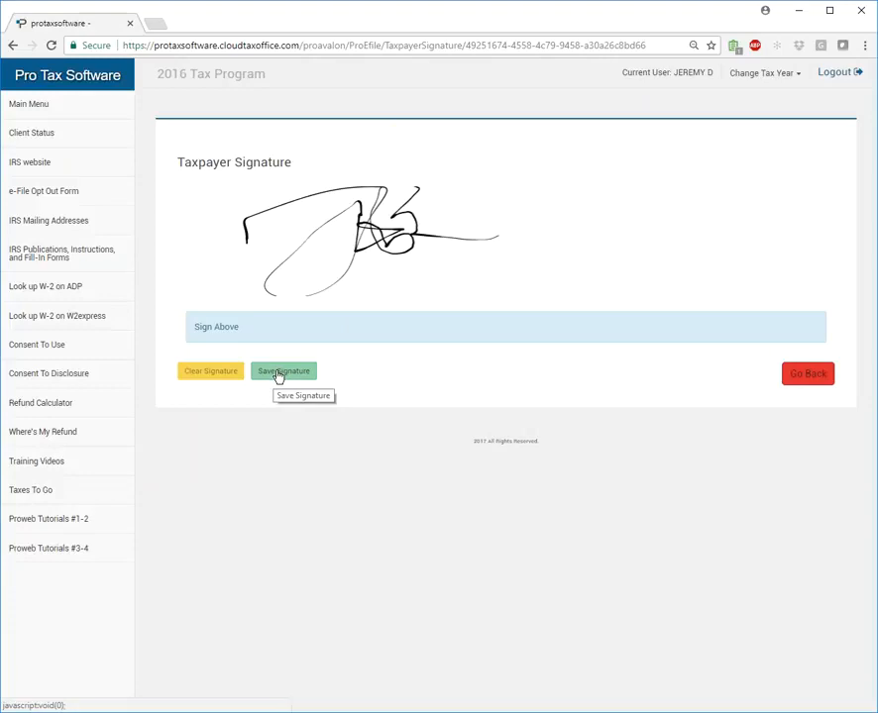
click(282, 373)
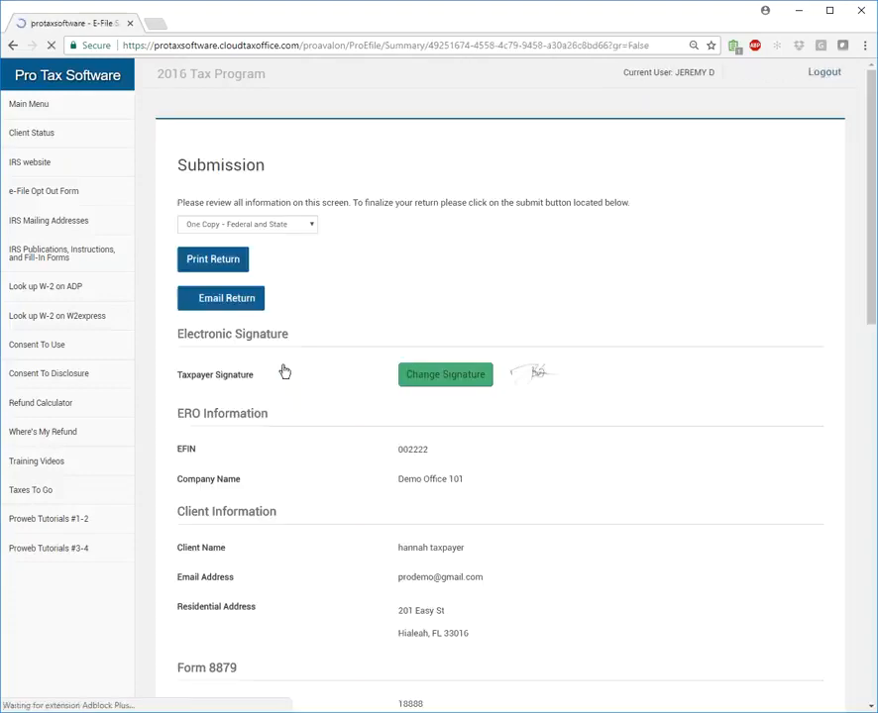
Choose Signature Documents as the print set and generate the printout of the return.
scroll(478, 387, down, 4)
scroll(510, 357, up, 4)
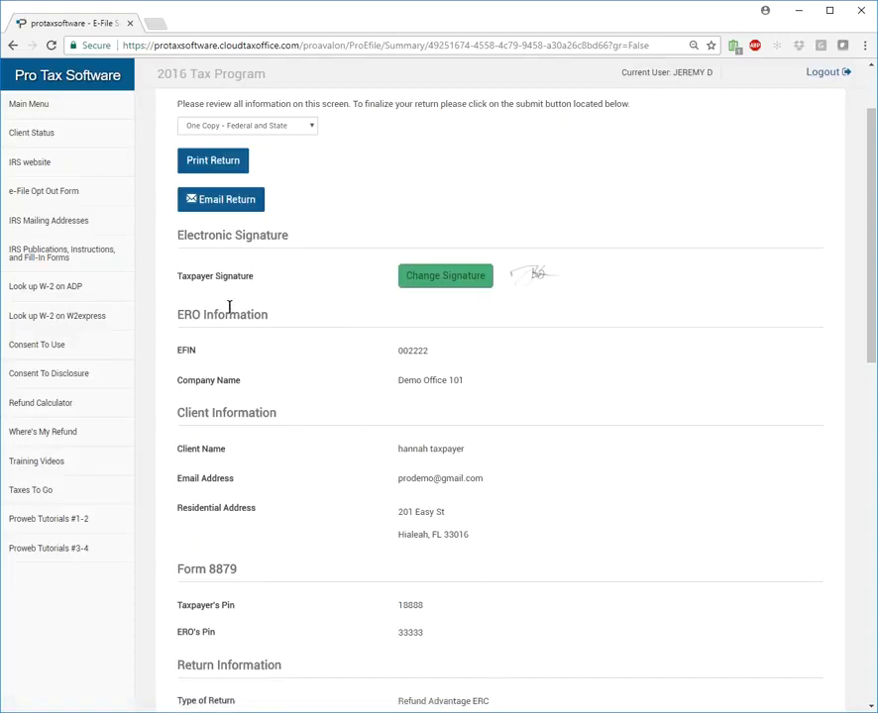
scroll(229, 305, up, 2)
click(295, 195)
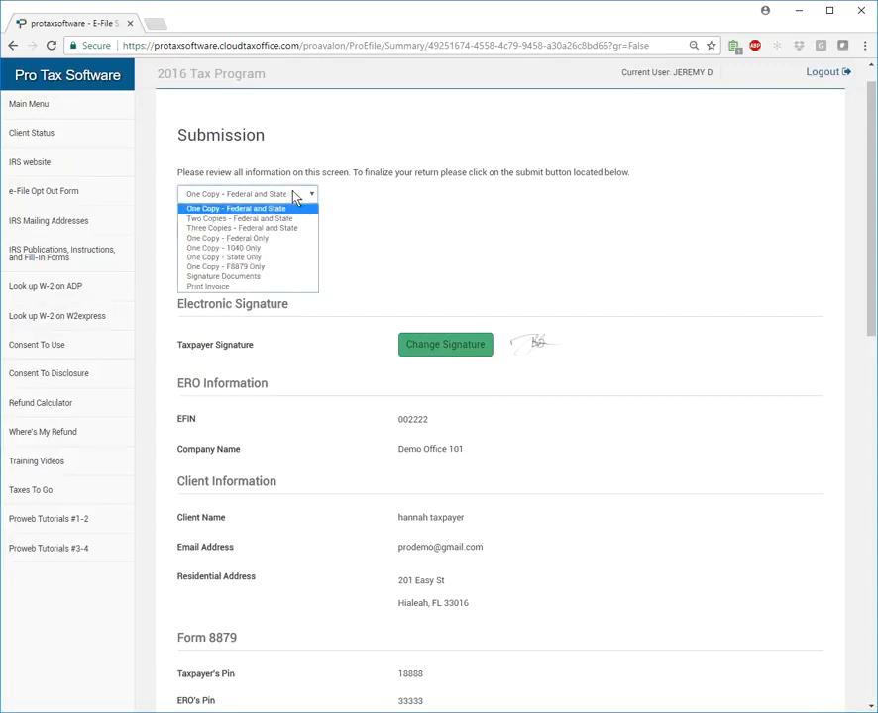
click(264, 278)
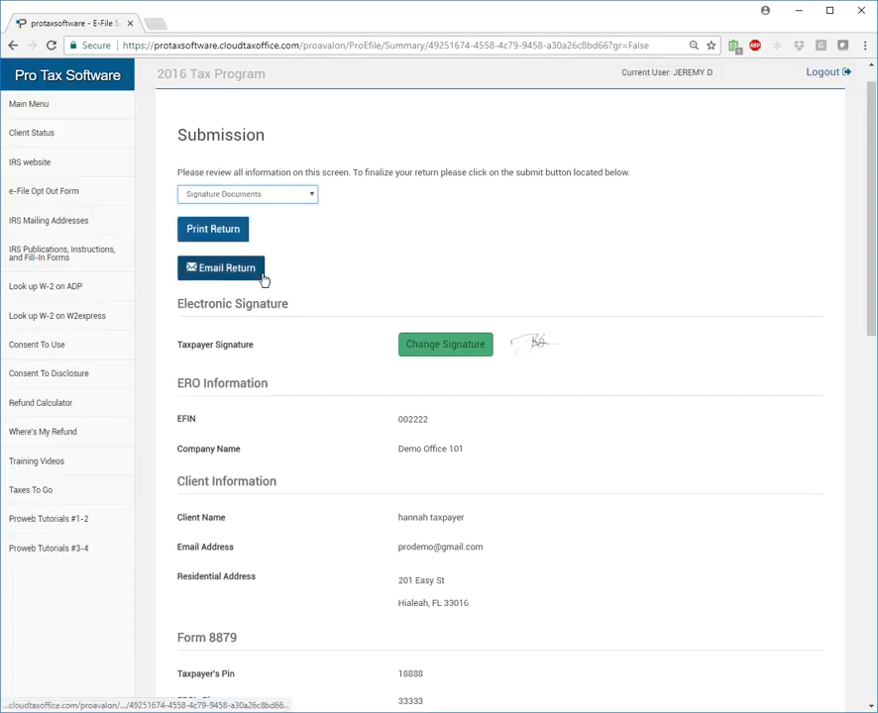
click(224, 234)
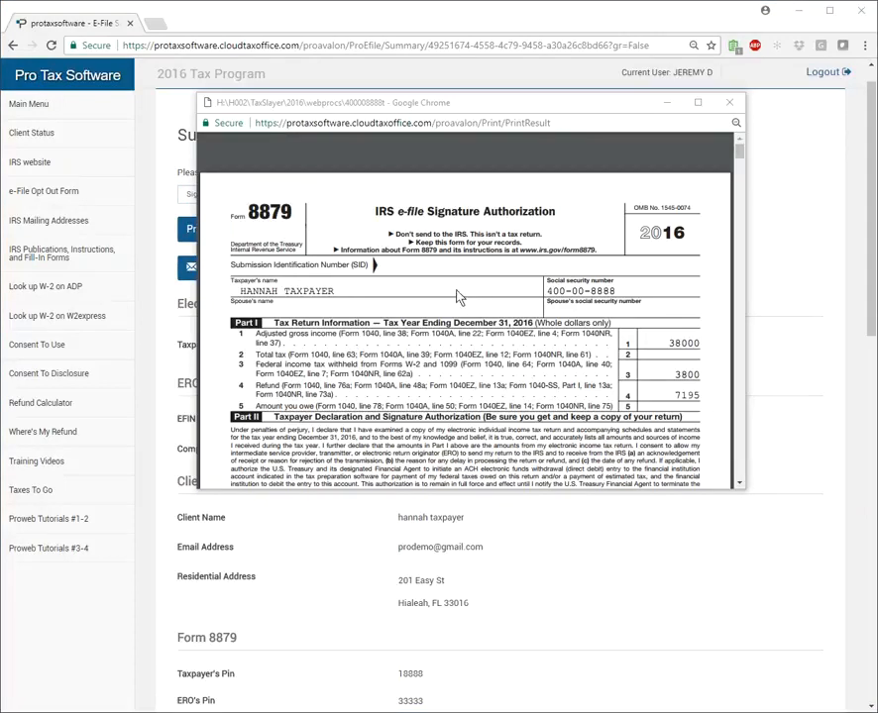
Enlarge the generated document, examine the taxpayer and ERO signatures on Form 8879, and close the document.
scroll(457, 295, down, 10)
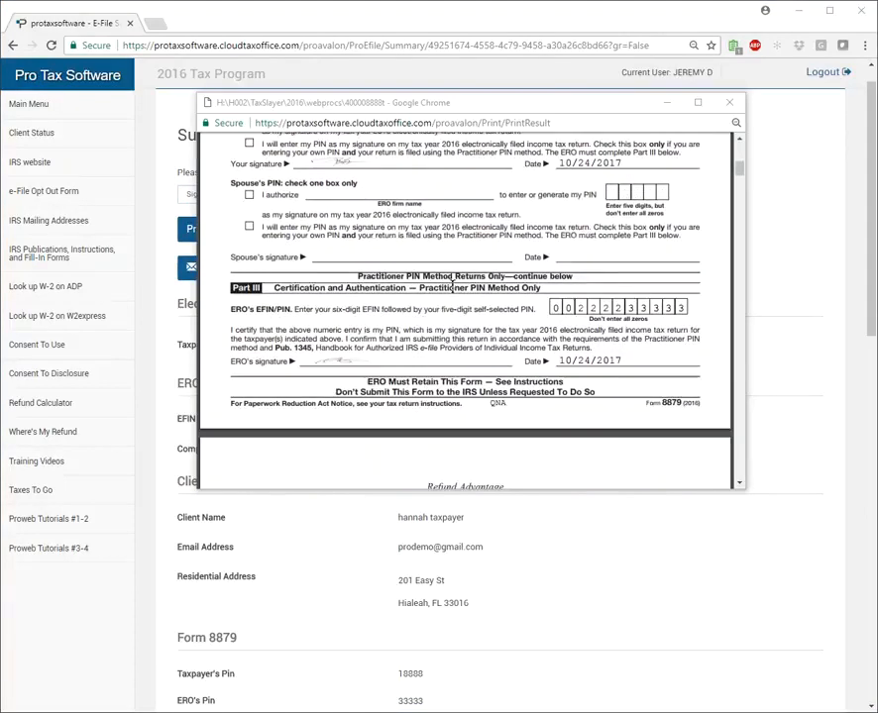
click(331, 309)
drag(319, 306, 349, 308)
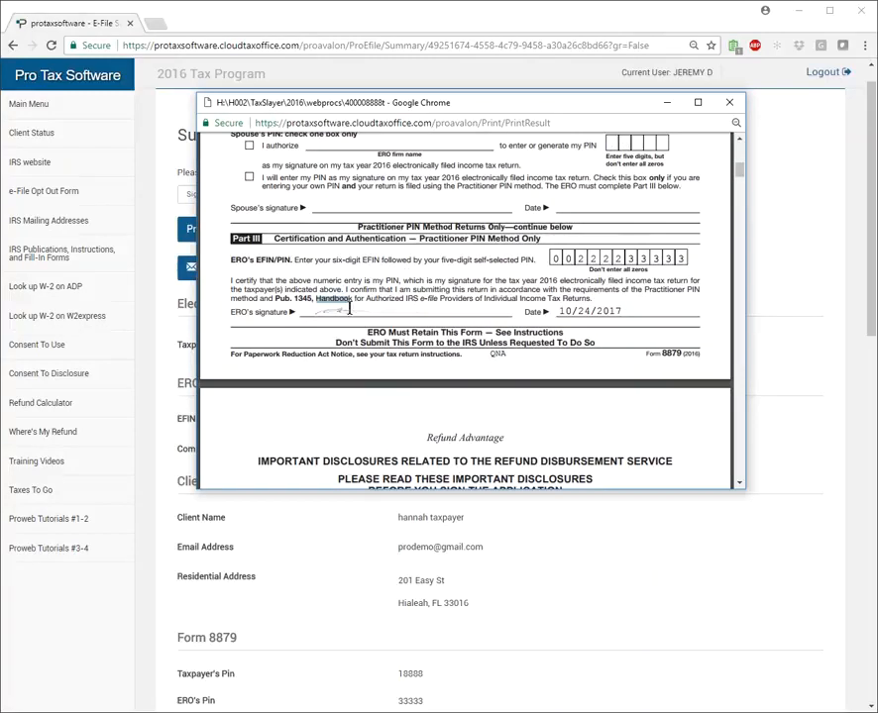
click(697, 103)
drag(139, 8, 446, 20)
drag(334, 422, 339, 622)
scroll(352, 287, up, 4)
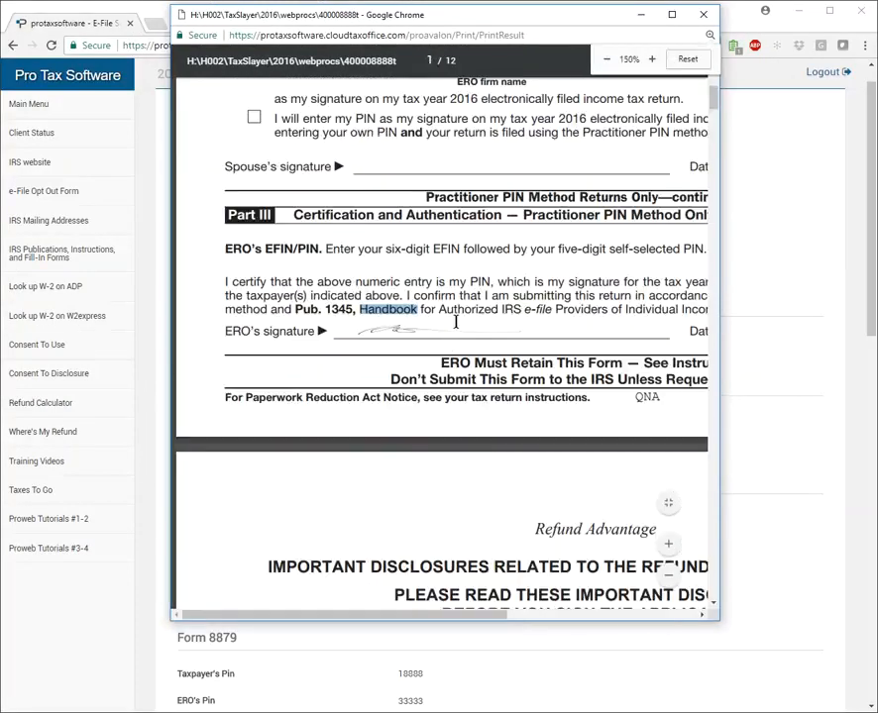
scroll(451, 322, up, 2)
scroll(393, 433, down, 6)
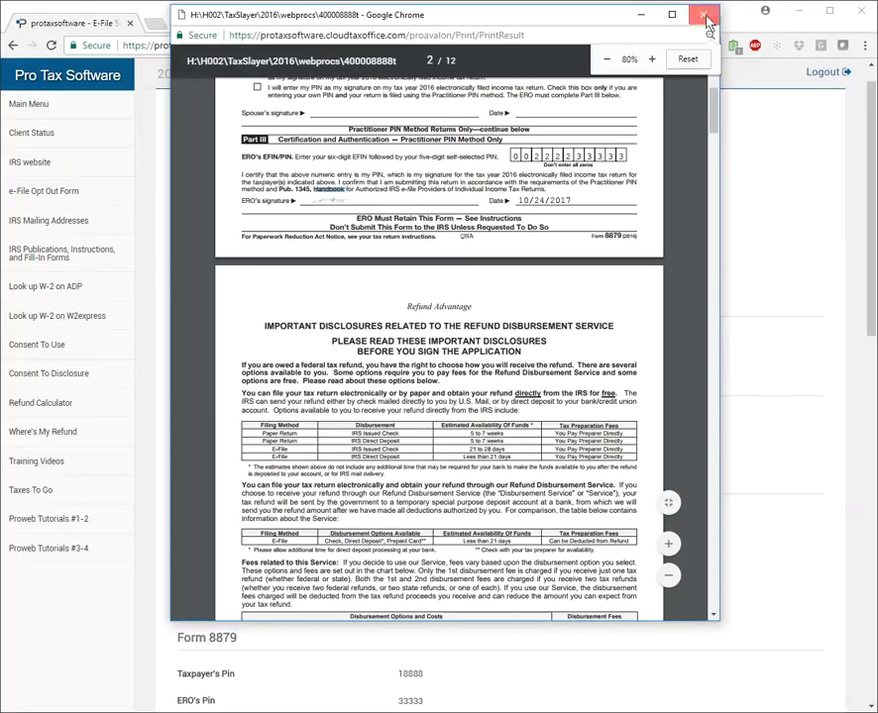
click(716, 11)
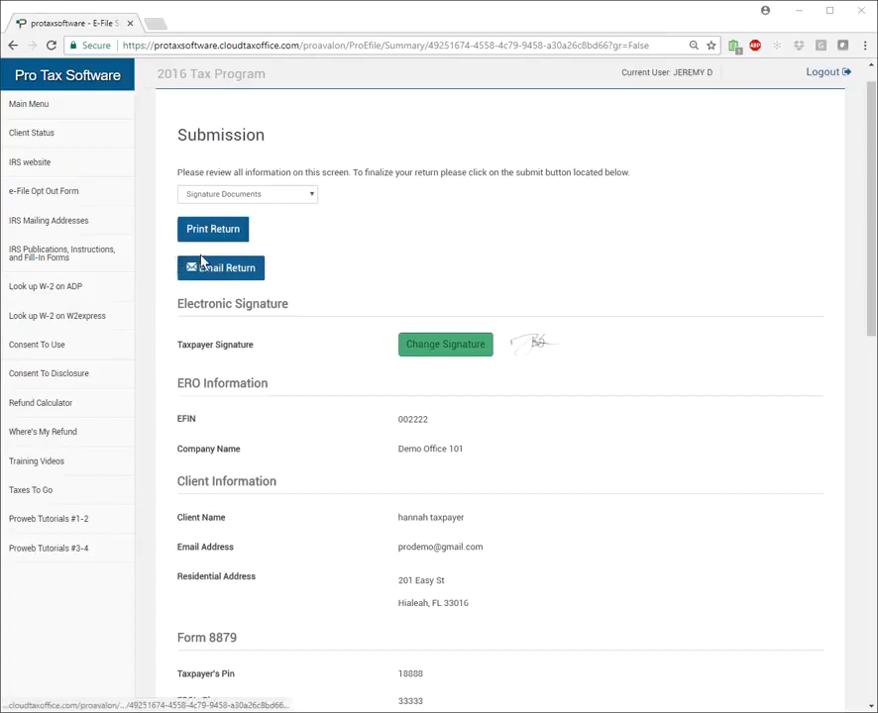
Review the return information, tax preparation charges and estimated check calculation through to the net check amount.
scroll(525, 321, down, 3)
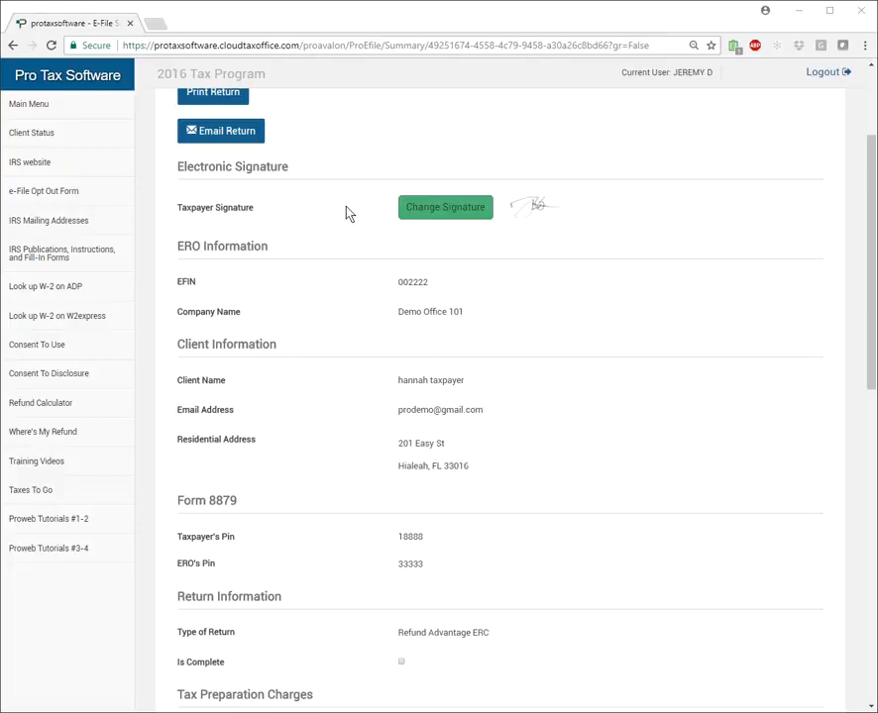
scroll(349, 213, down, 3)
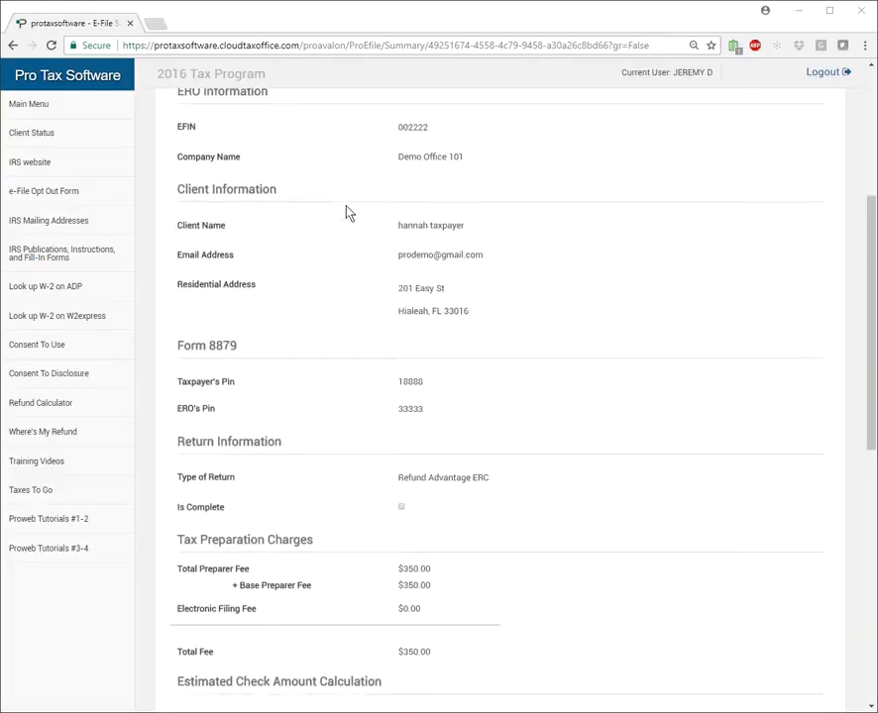
scroll(349, 213, down, 2)
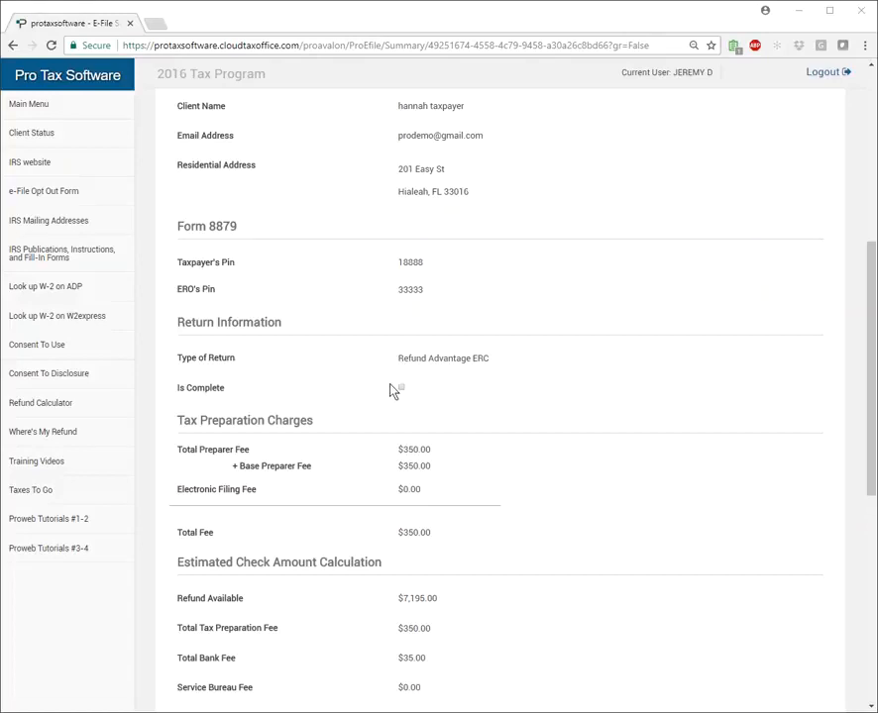
scroll(394, 390, down, 1)
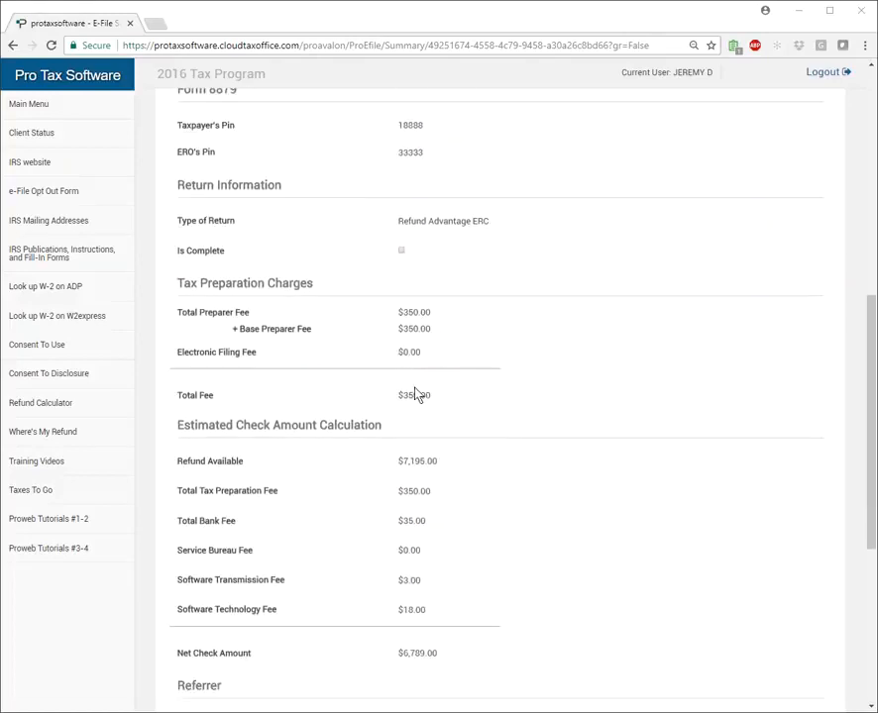
scroll(421, 396, down, 2)
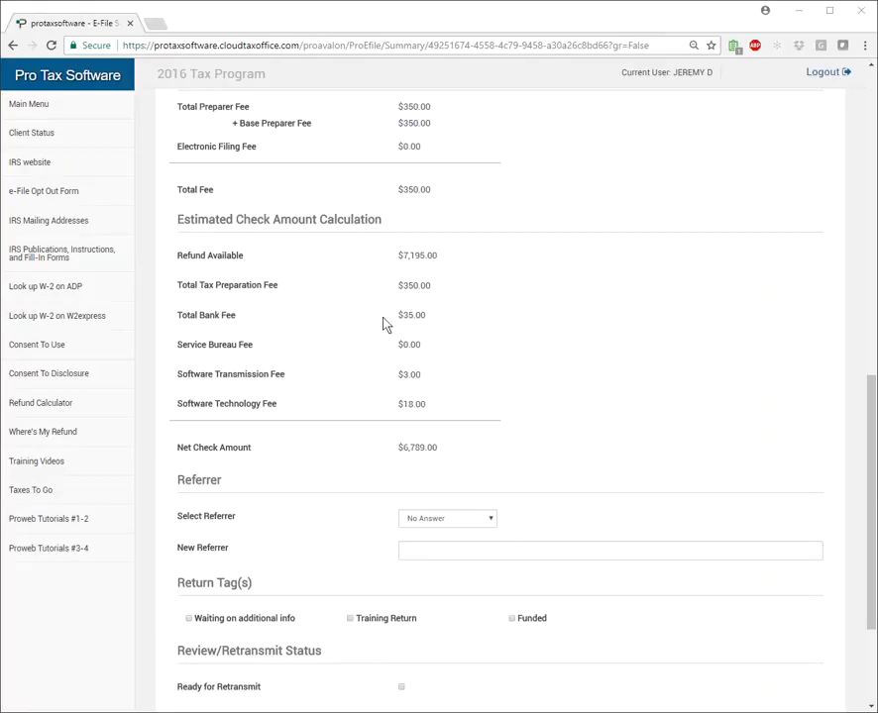
scroll(295, 378, down, 2)
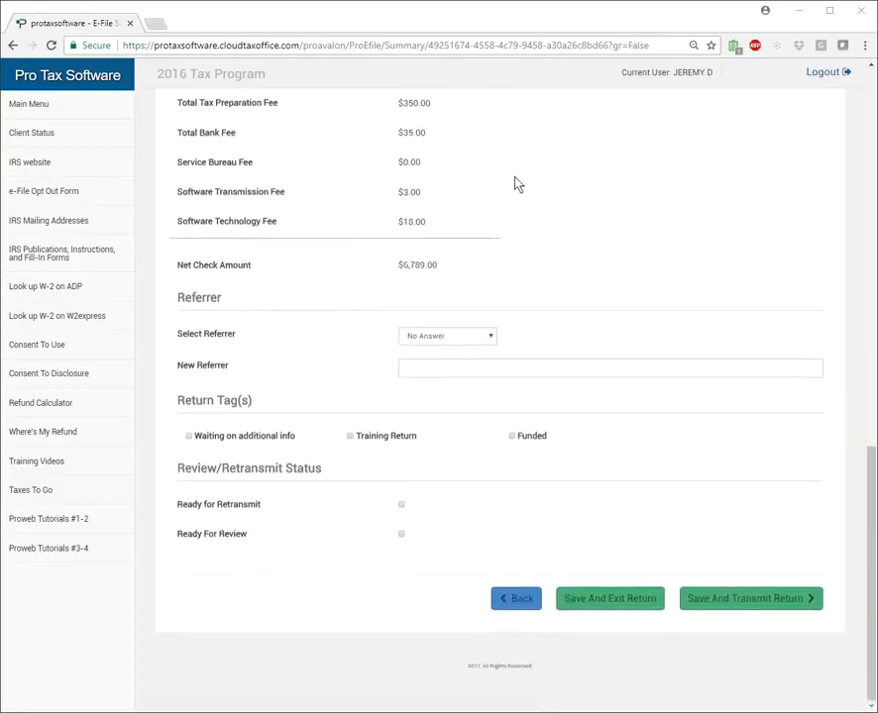
drag(397, 265, 428, 265)
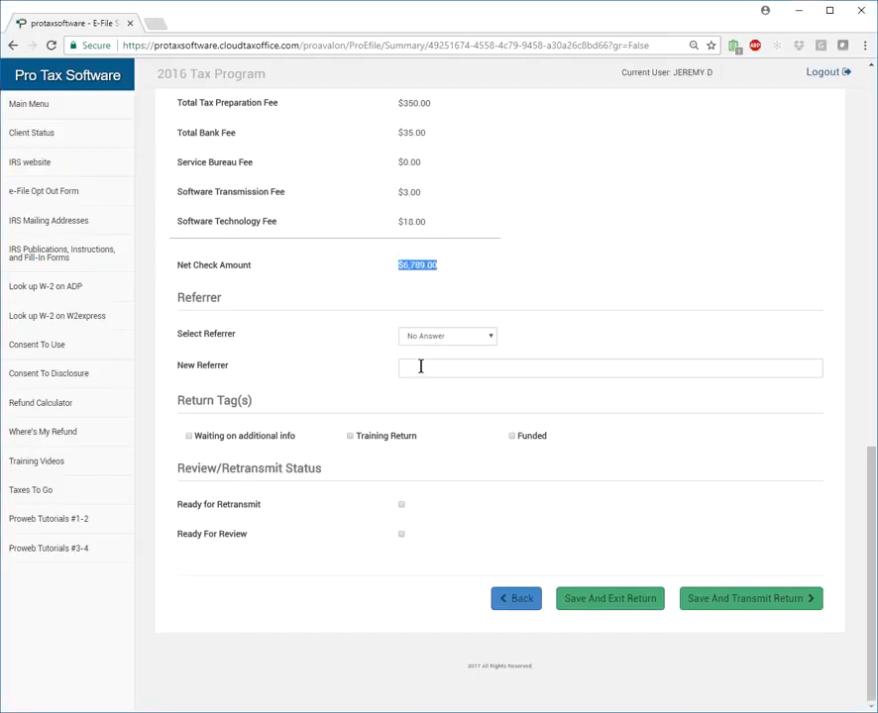
Look through the existing referrers without choosing one, and activate the New Referrer field.
click(266, 374)
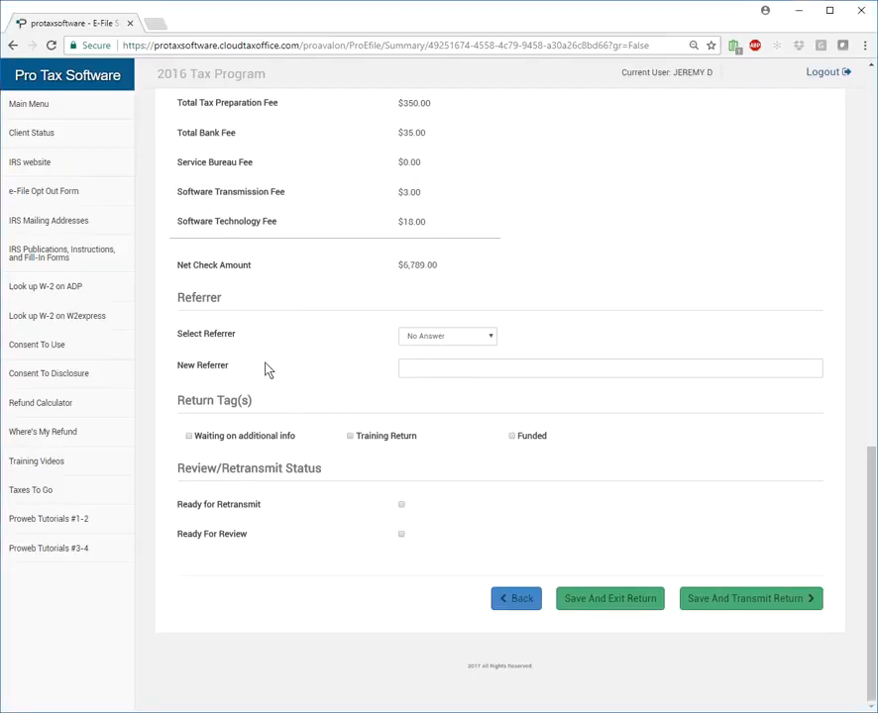
click(492, 339)
click(491, 338)
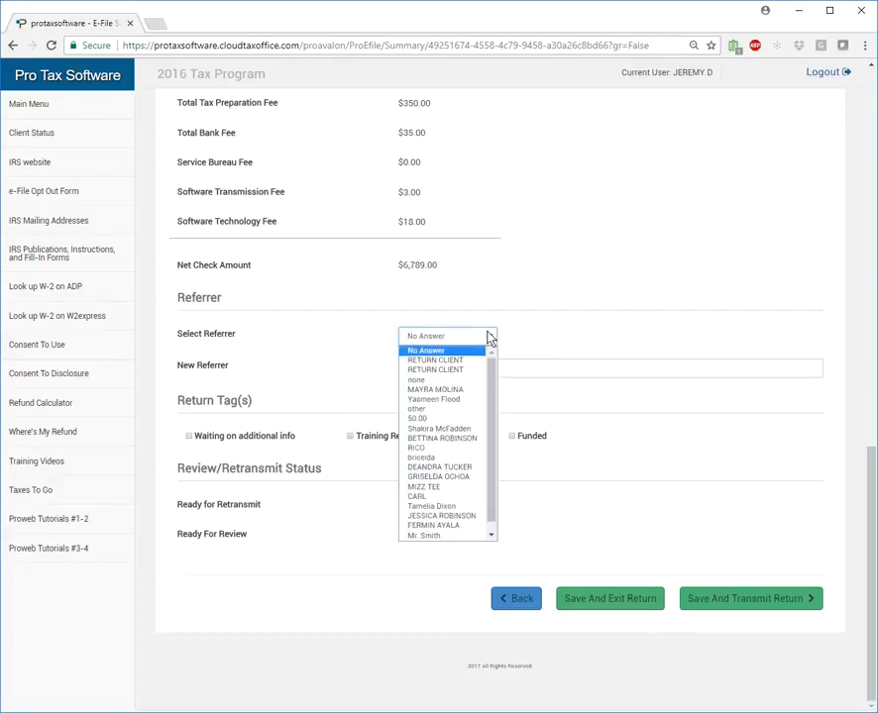
click(317, 333)
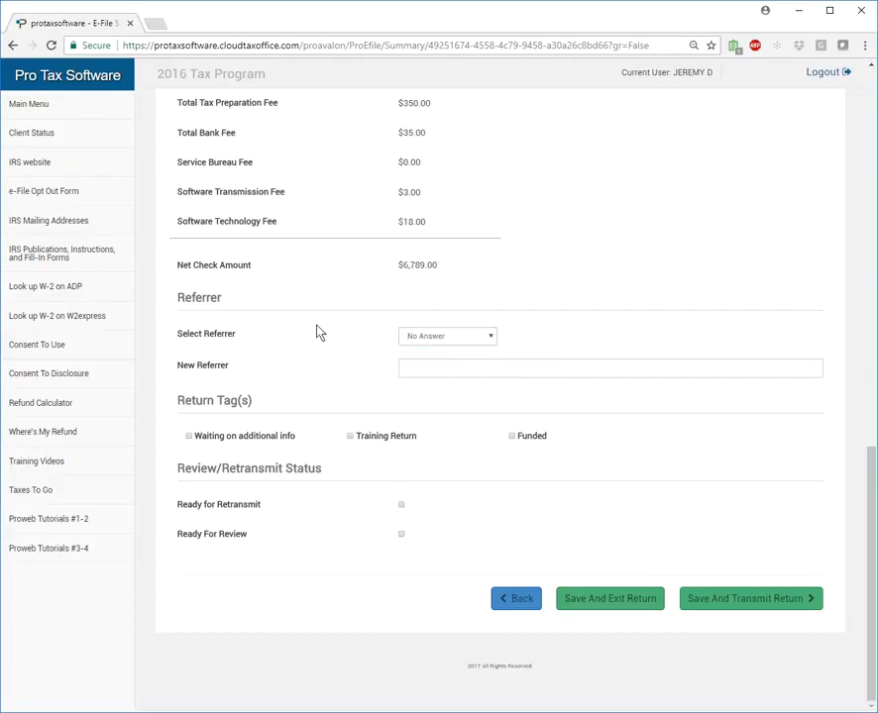
click(444, 368)
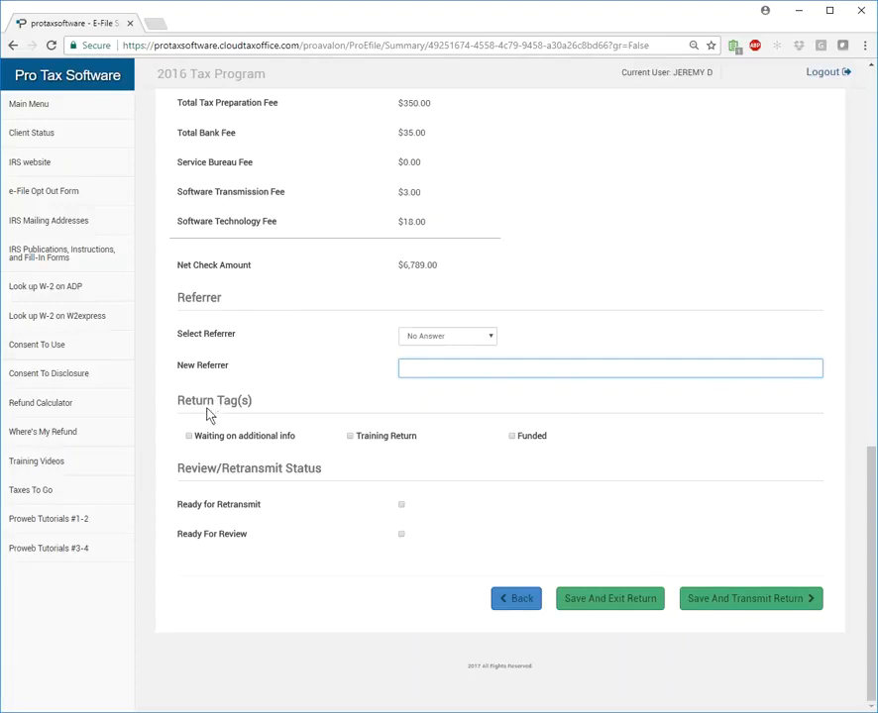
Tag the return as Training Return and mark it as Ready For Review.
drag(183, 398, 261, 412)
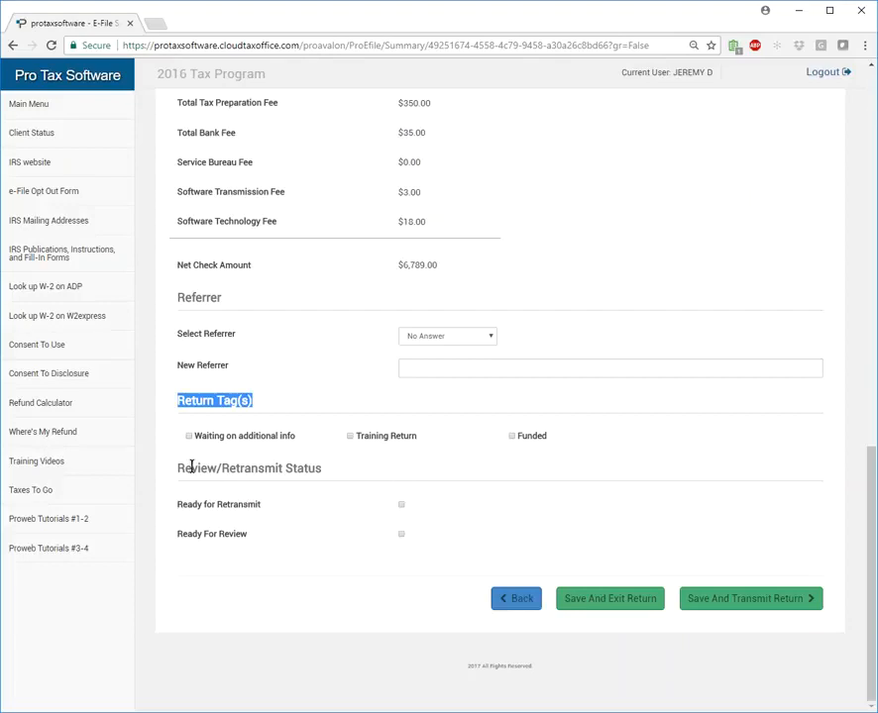
drag(178, 465, 324, 475)
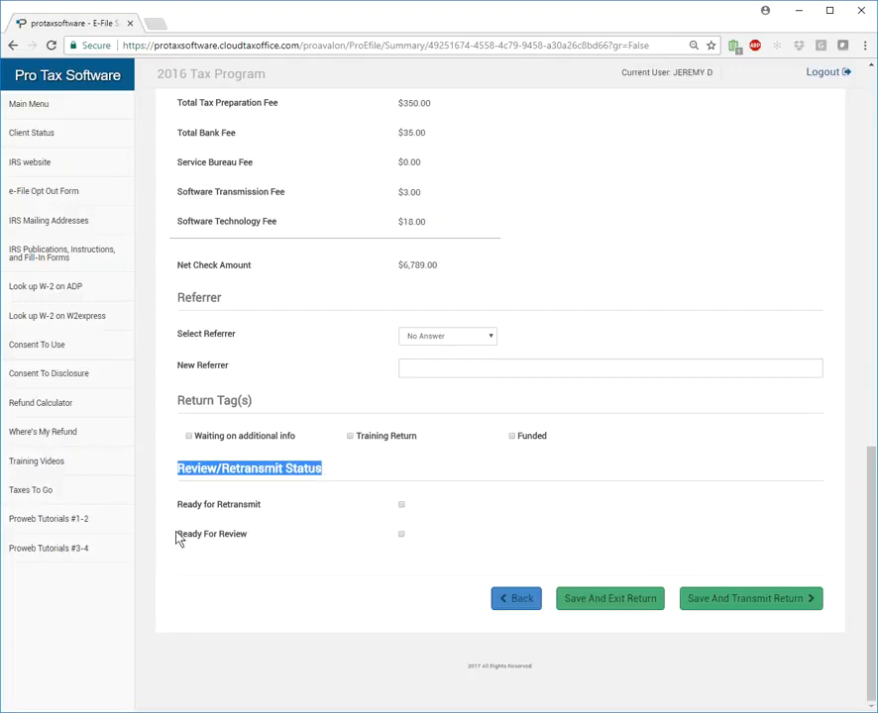
drag(178, 535, 250, 542)
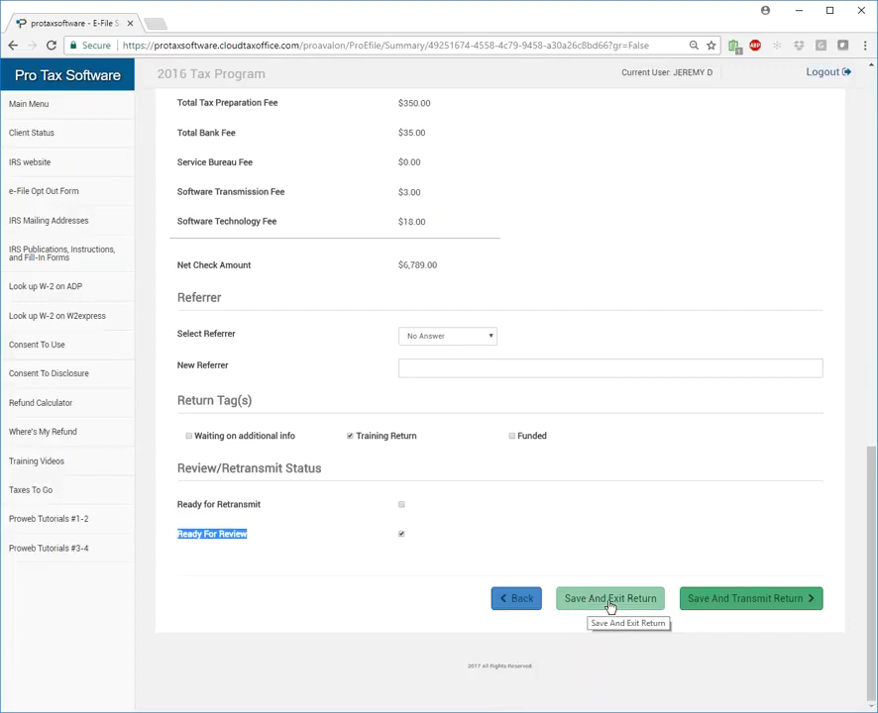
click(274, 576)
Look through the available print options for the return, keeping Signature Documents selected.
scroll(272, 583, up, 3)
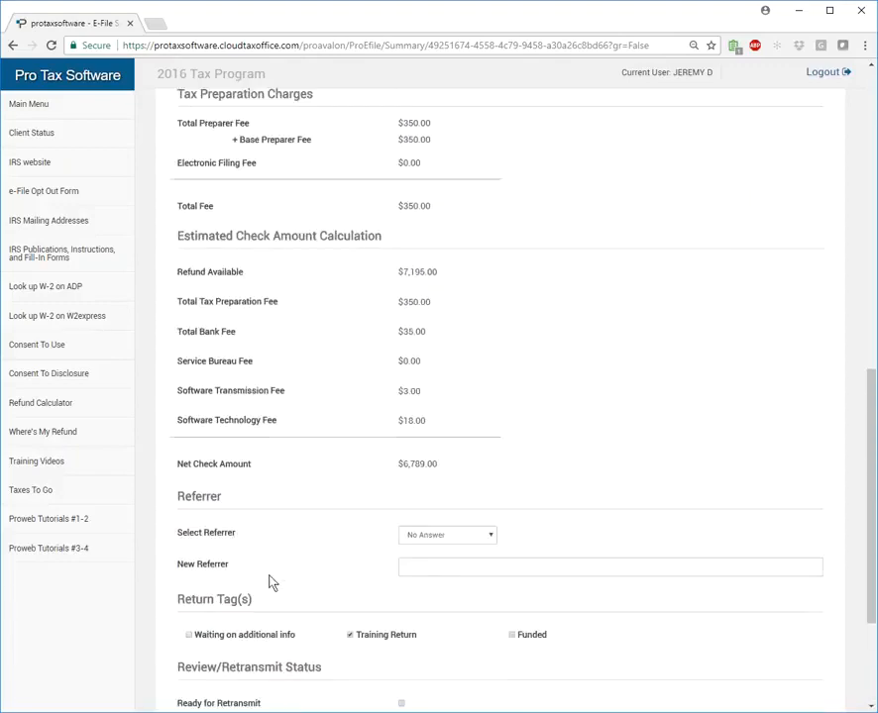
scroll(273, 584, up, 7)
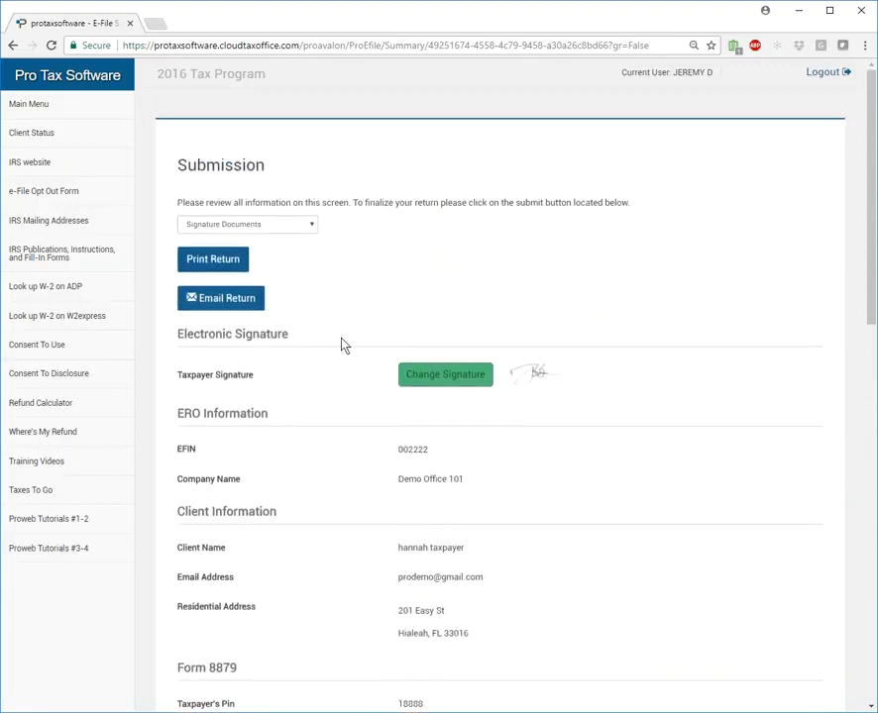
click(297, 225)
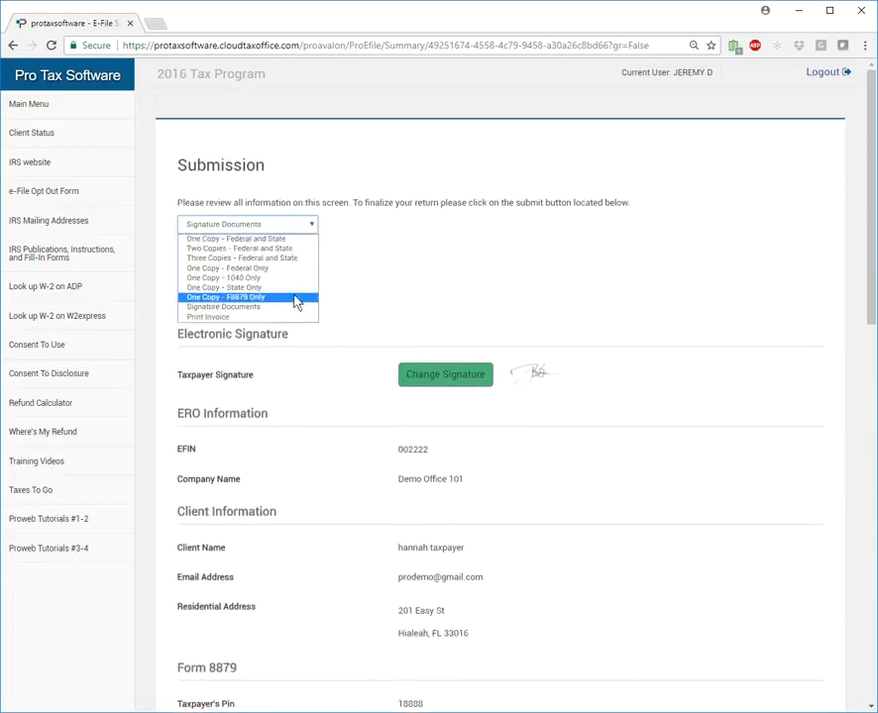
click(414, 262)
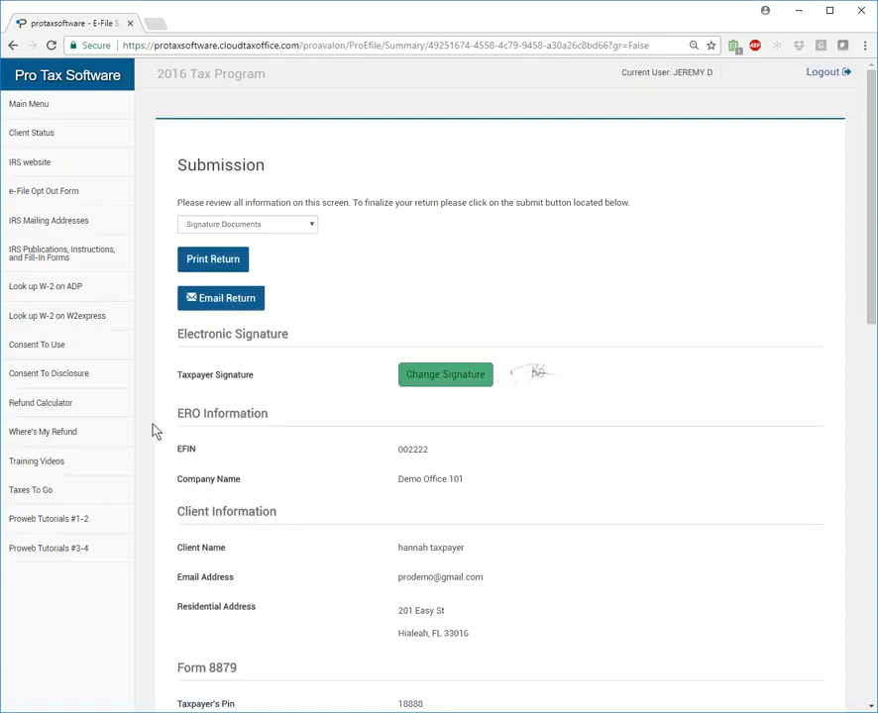
Review the Submission page from the client information and Form 8879 through the fees, check calculation, return tags and review status.
scroll(152, 455, down, 8)
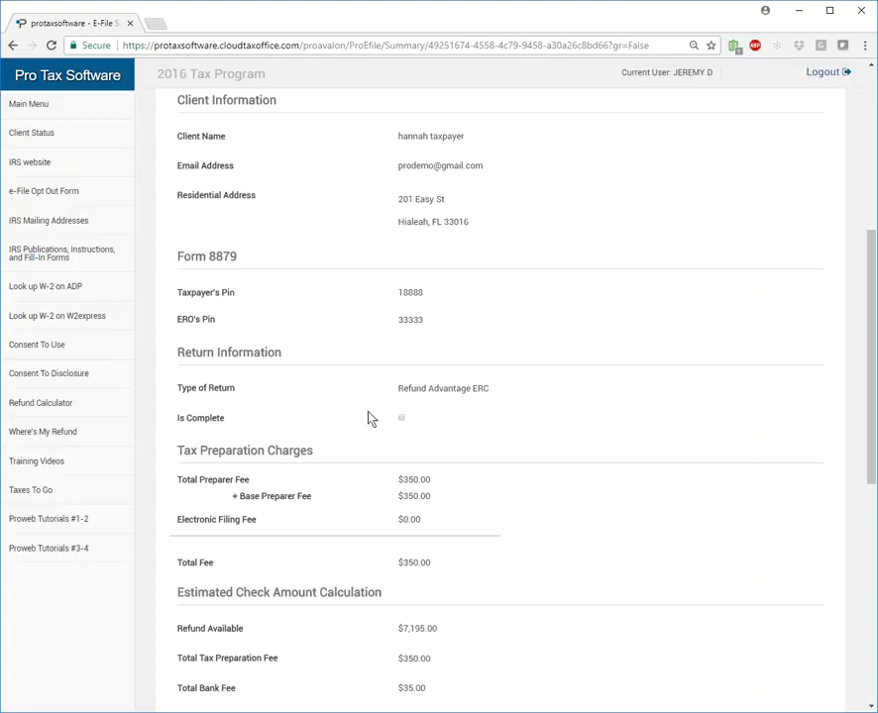
scroll(394, 419, down, 4)
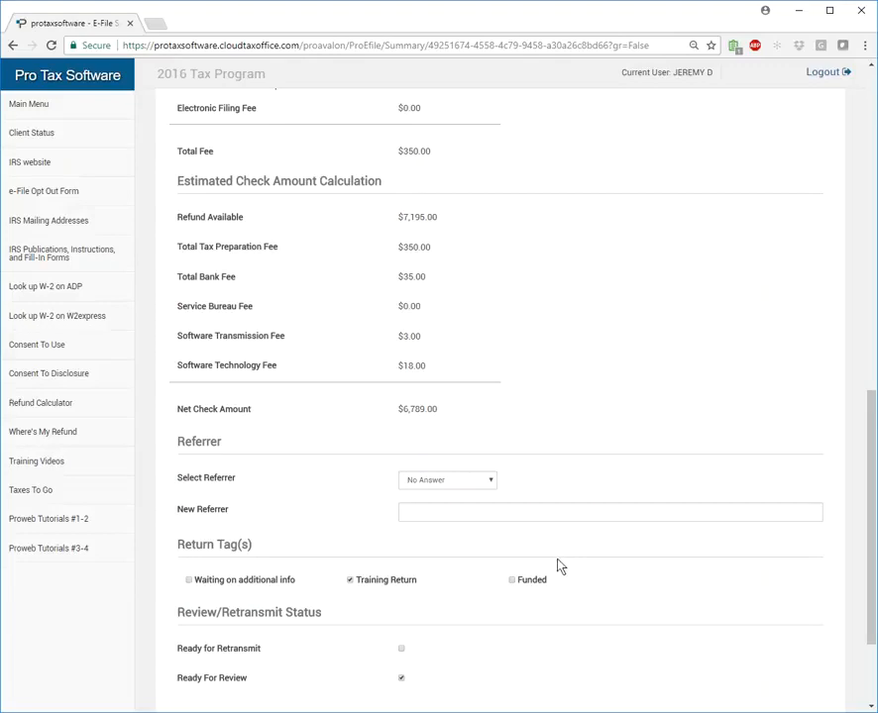
scroll(554, 567, down, 3)
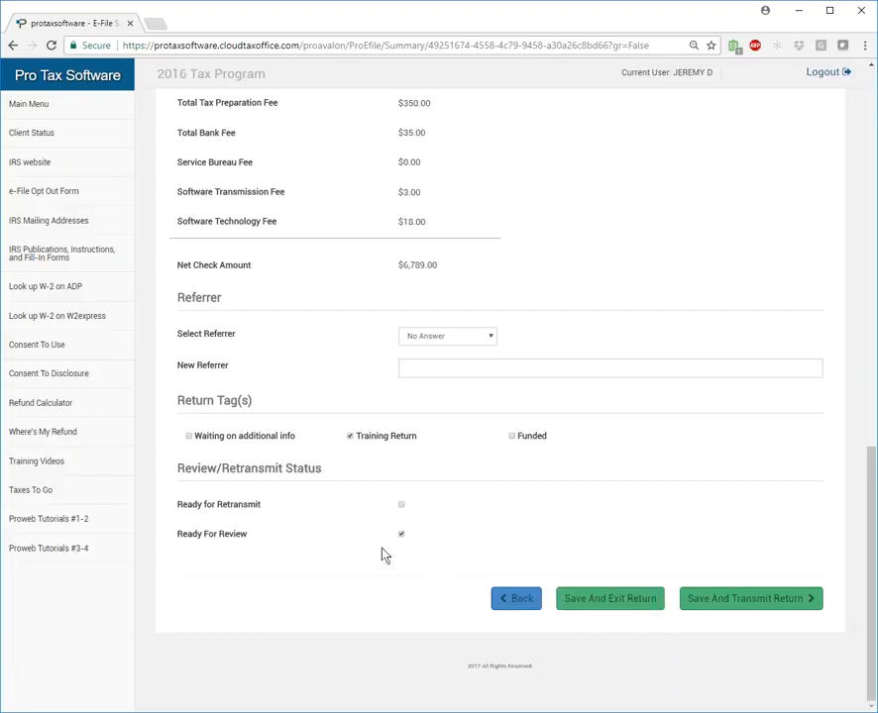
scroll(365, 555, up, 3)
scroll(362, 548, up, 5)
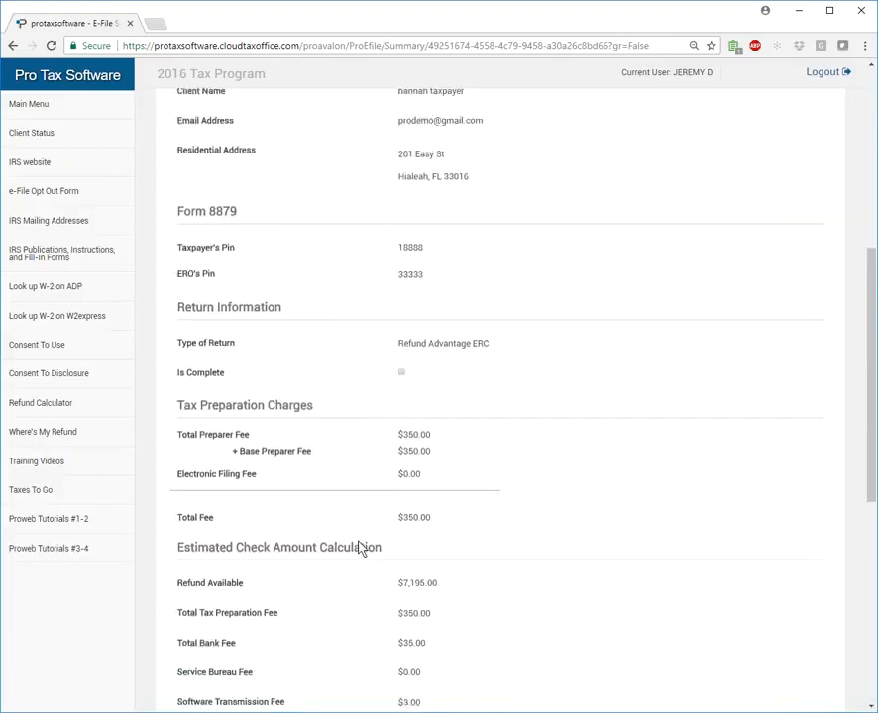
scroll(358, 548, up, 1)
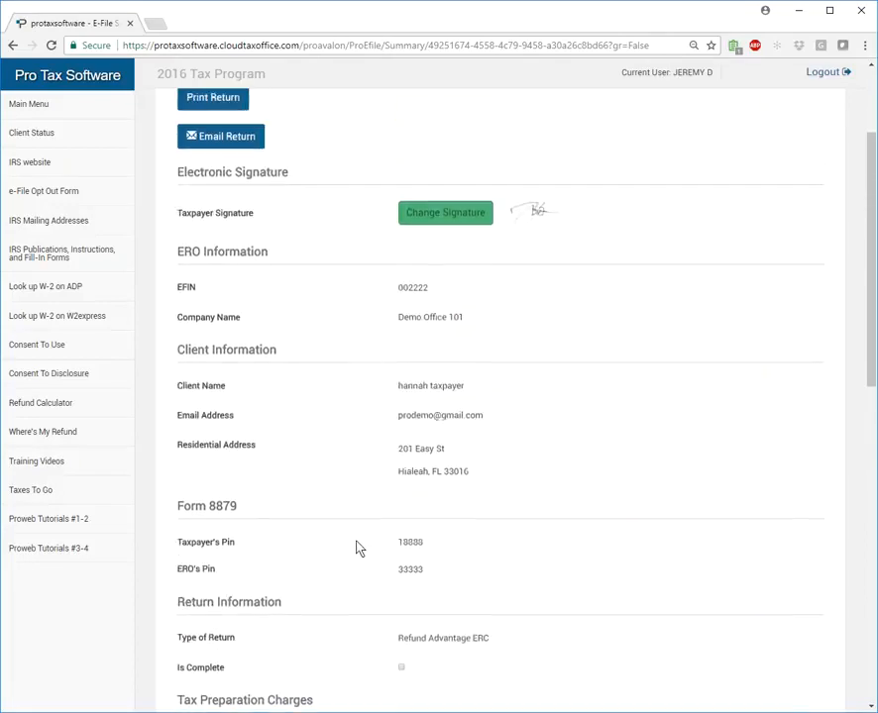